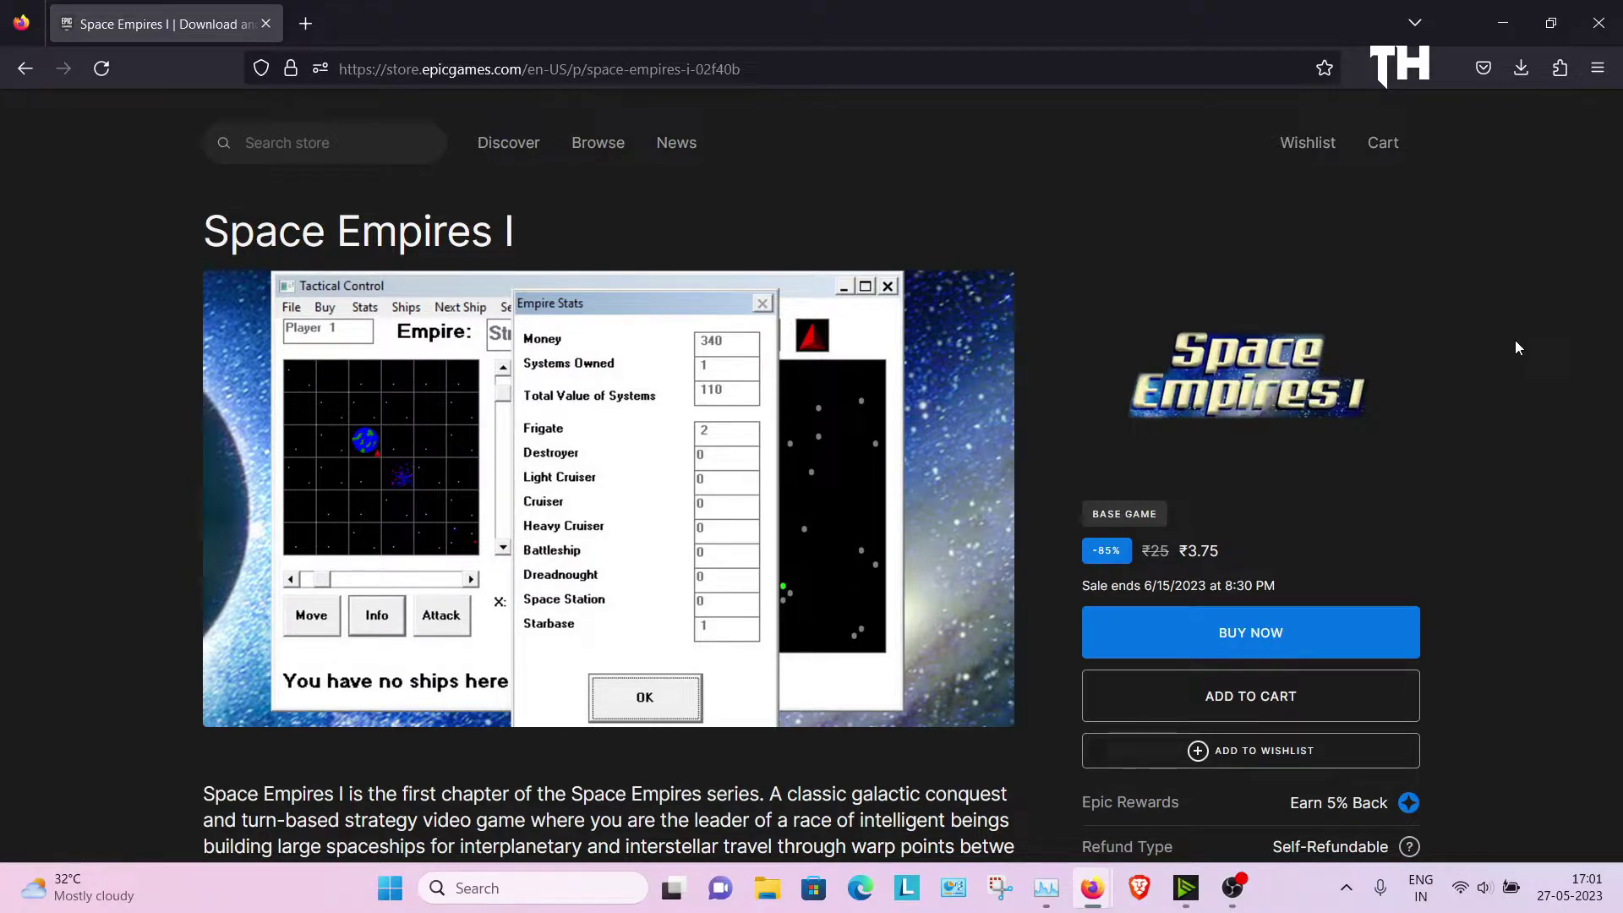
{"action": "scroll", "coordinate": [1516, 340], "scroll_direction": "down", "scroll_amount": 1}
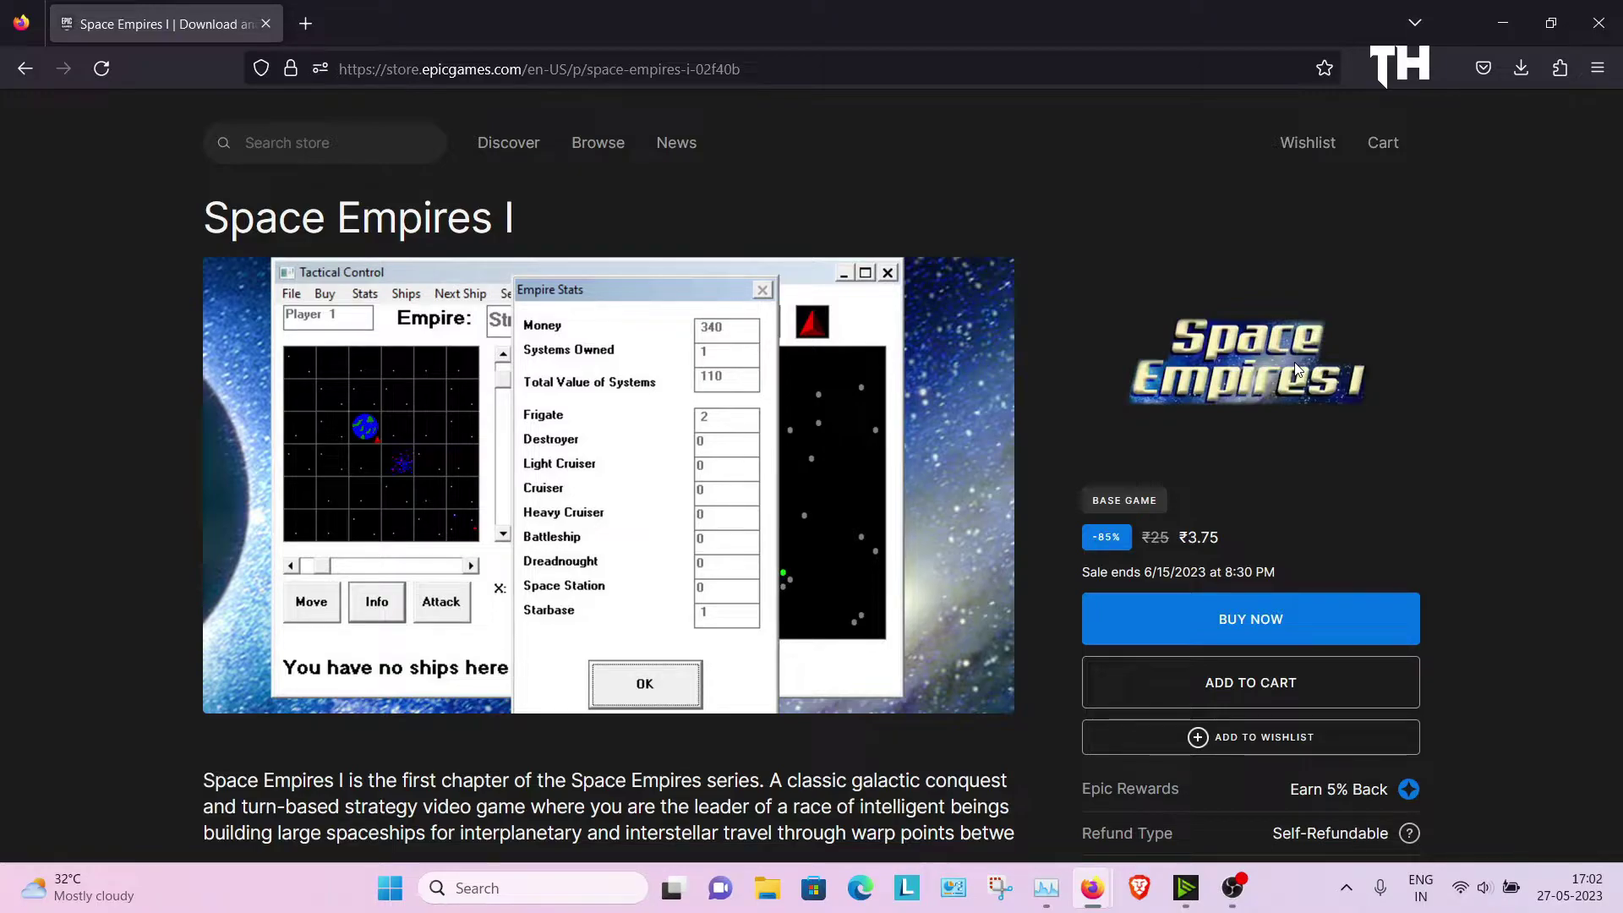
{"action": "scroll", "coordinate": [1295, 368], "scroll_direction": "down", "scroll_amount": 2}
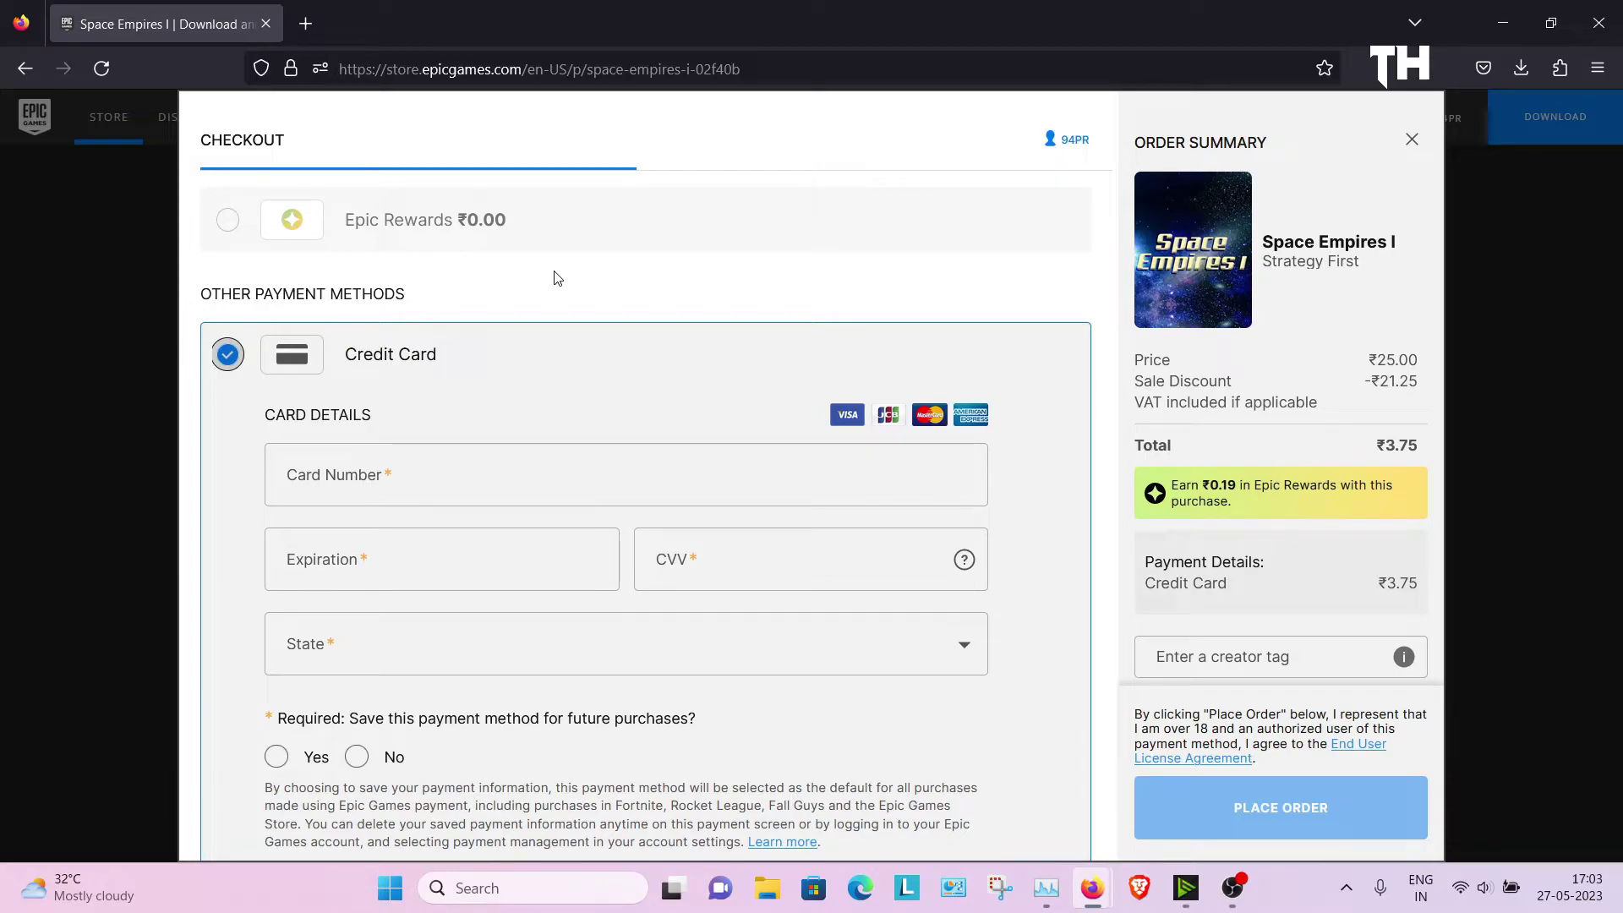
Start entering the debit card number for the Space Empires I checkout
{"action": "left_click", "coordinate": [440, 461]}
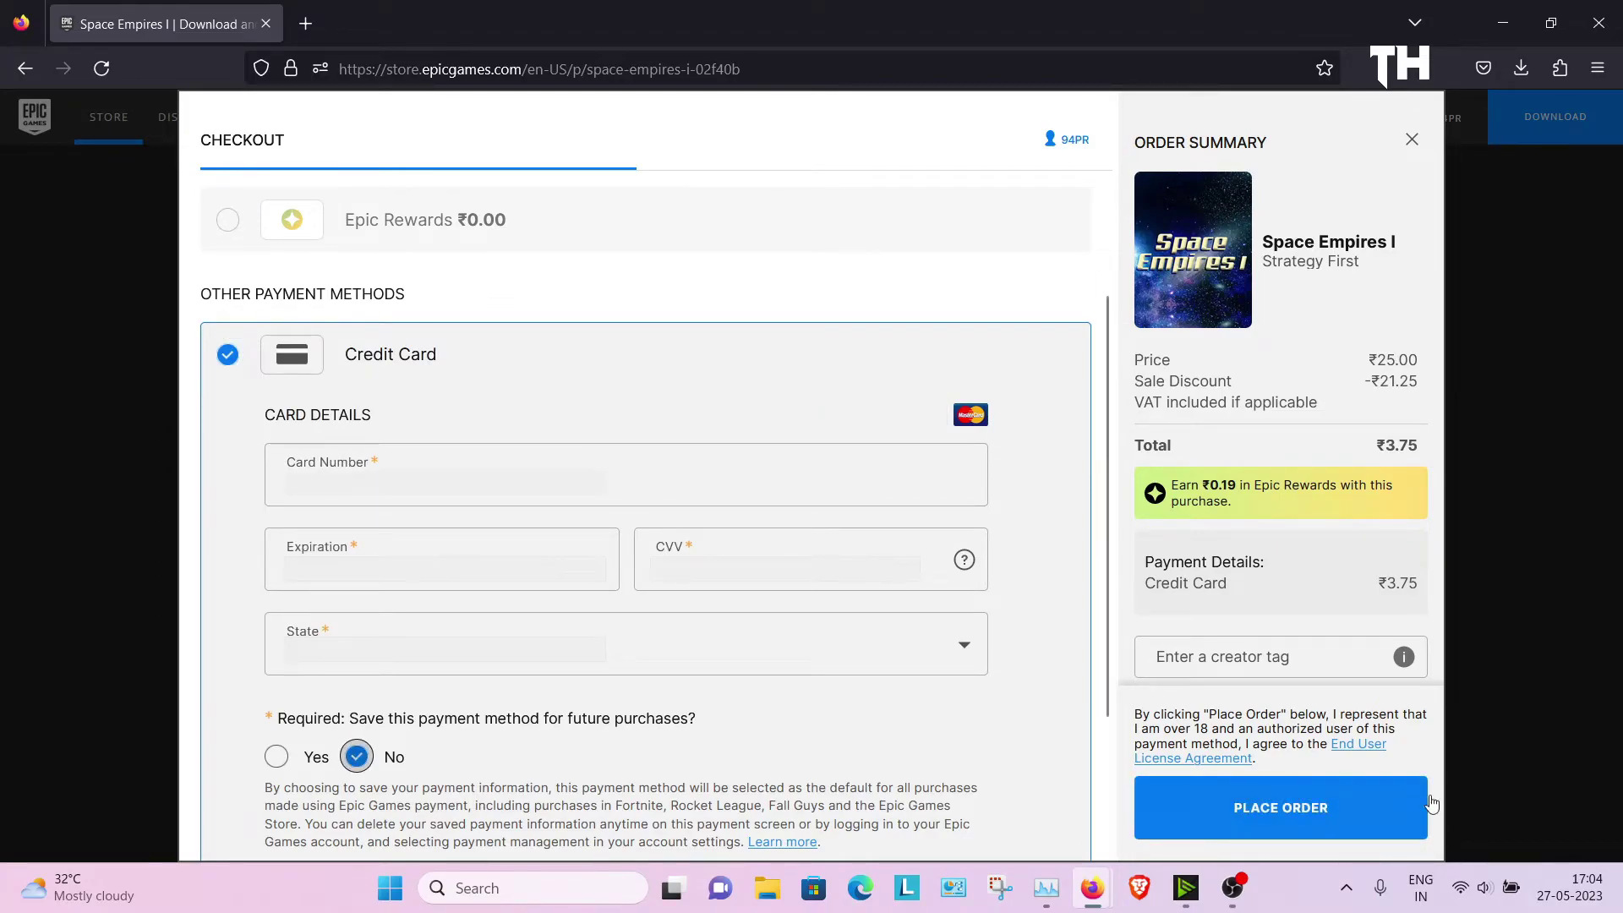
Place the Space Empires I order and wait for it to process
{"action": "left_click", "coordinate": [1325, 819]}
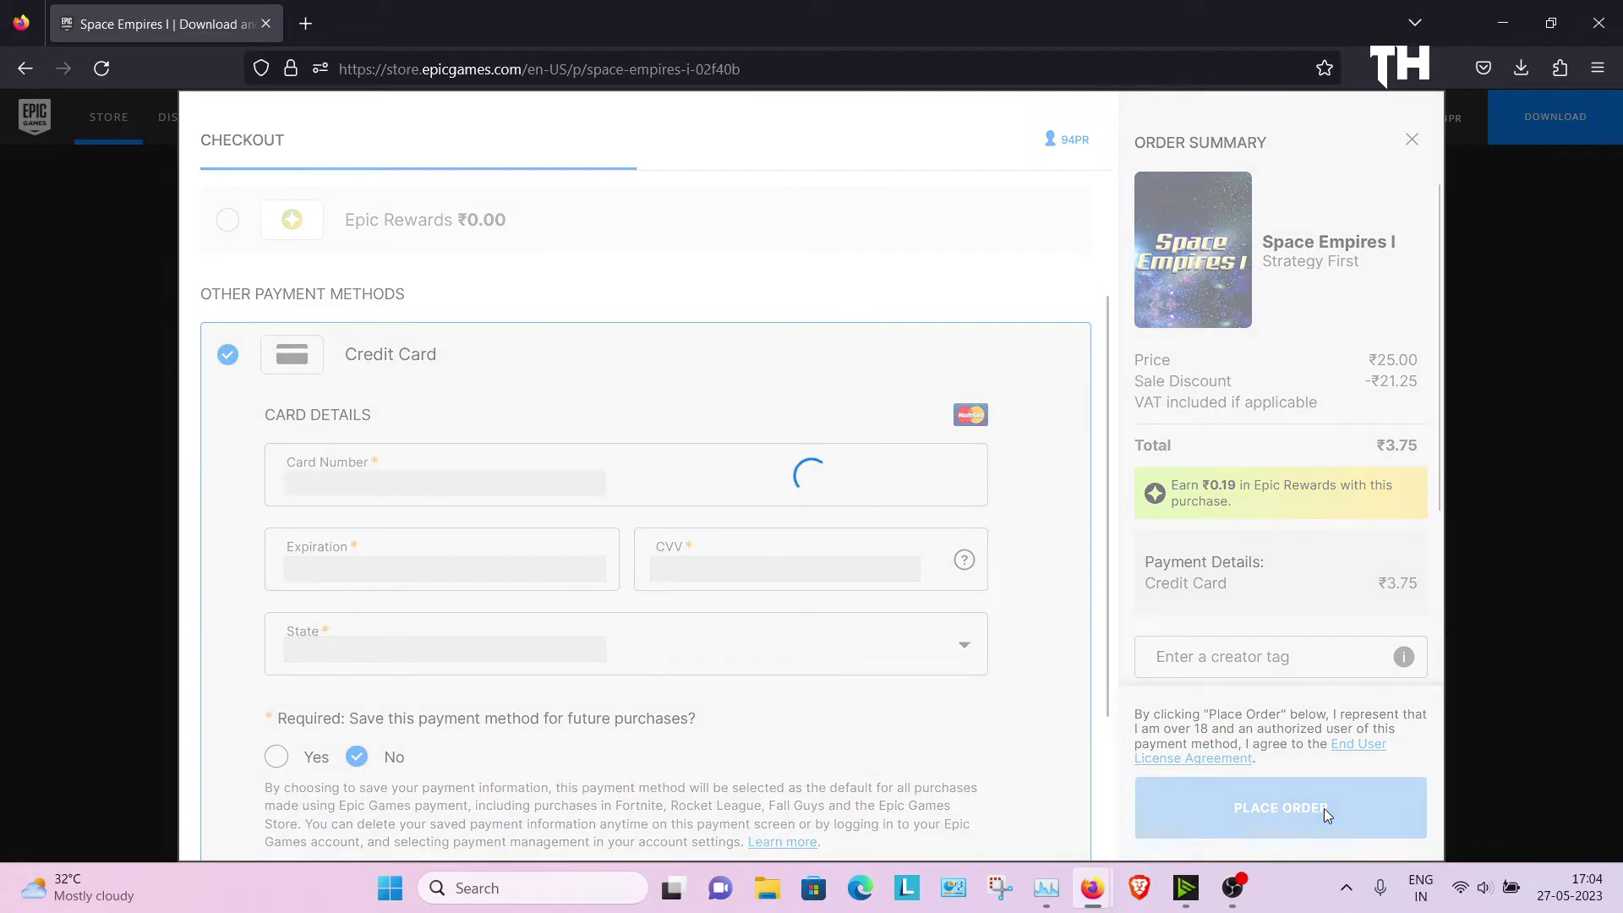